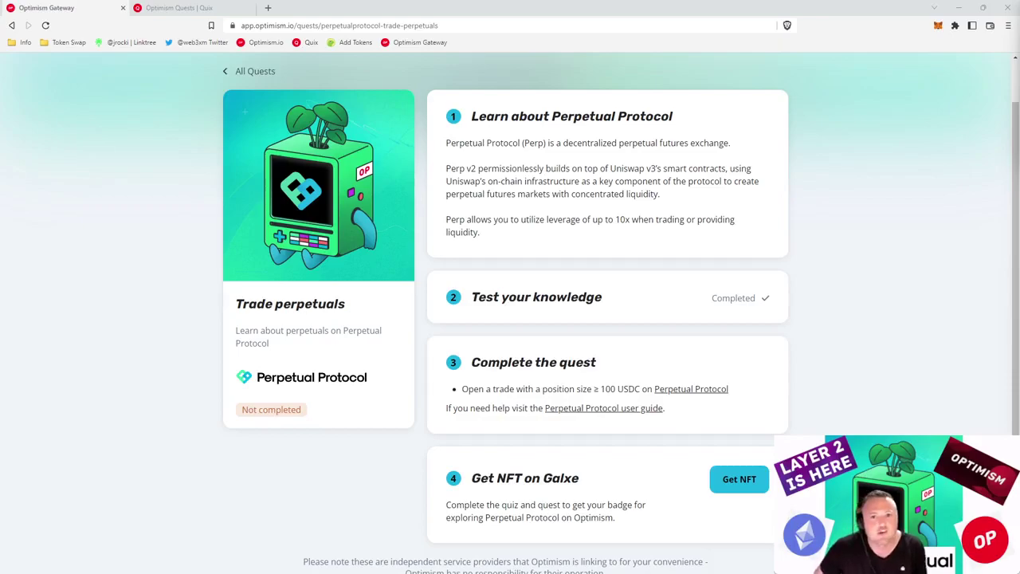
- Highlight the Trade perpetuals quest requirement 'Open a trade with a position size ≥ 100 USDC'
left_click_drag(462, 390, 737, 396)
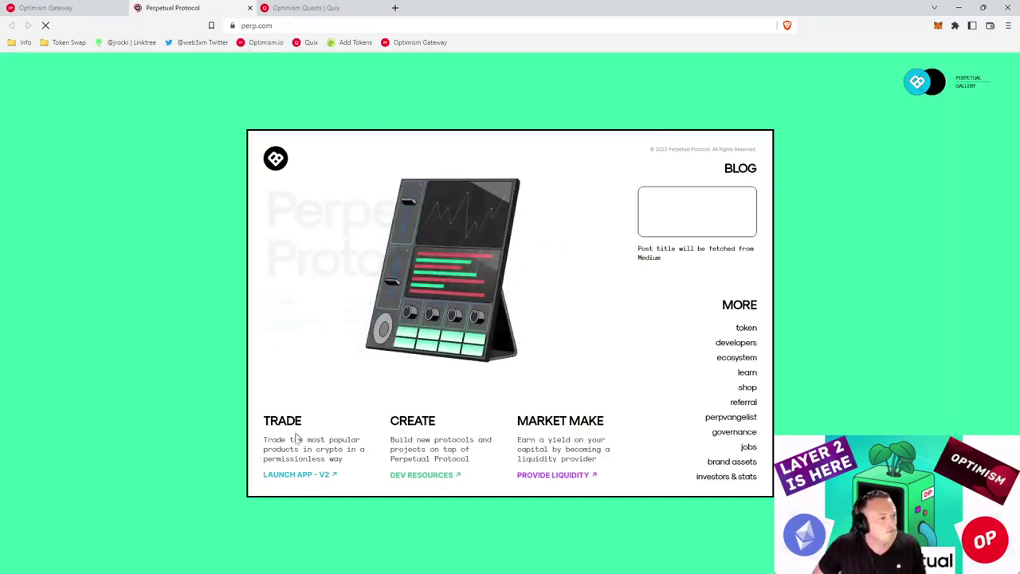
- Launch the Perpetual Protocol V2 app from perp.com to reach the Overview
left_click(297, 476)
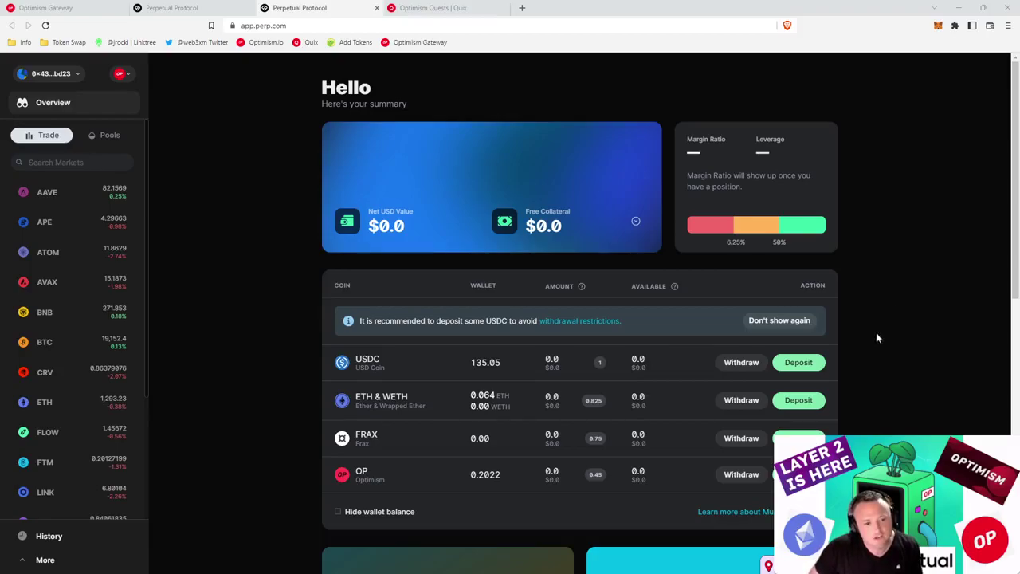
- Approve USDC spending and deposit 20 USDC as collateral
left_click(803, 368)
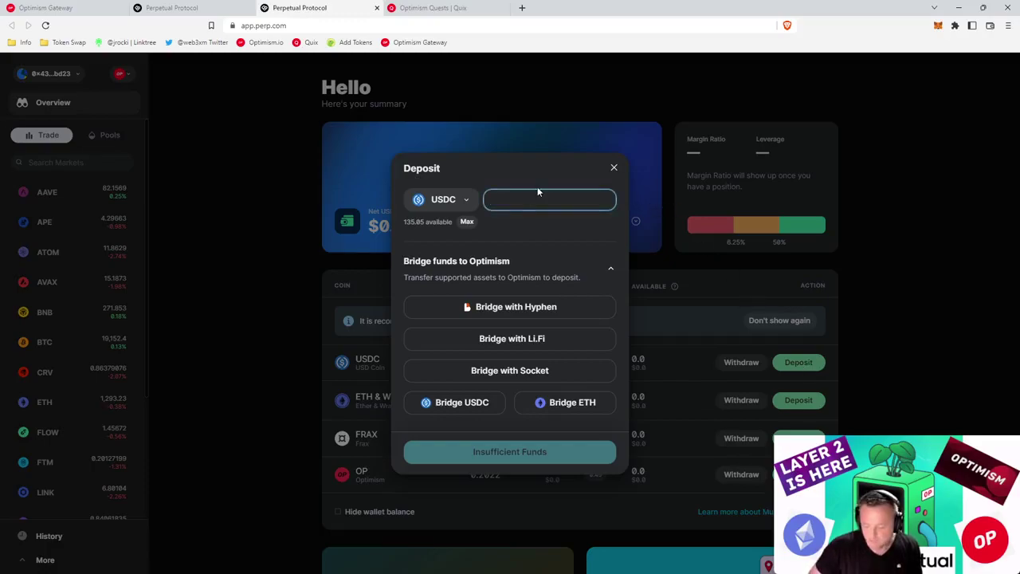
type("20")
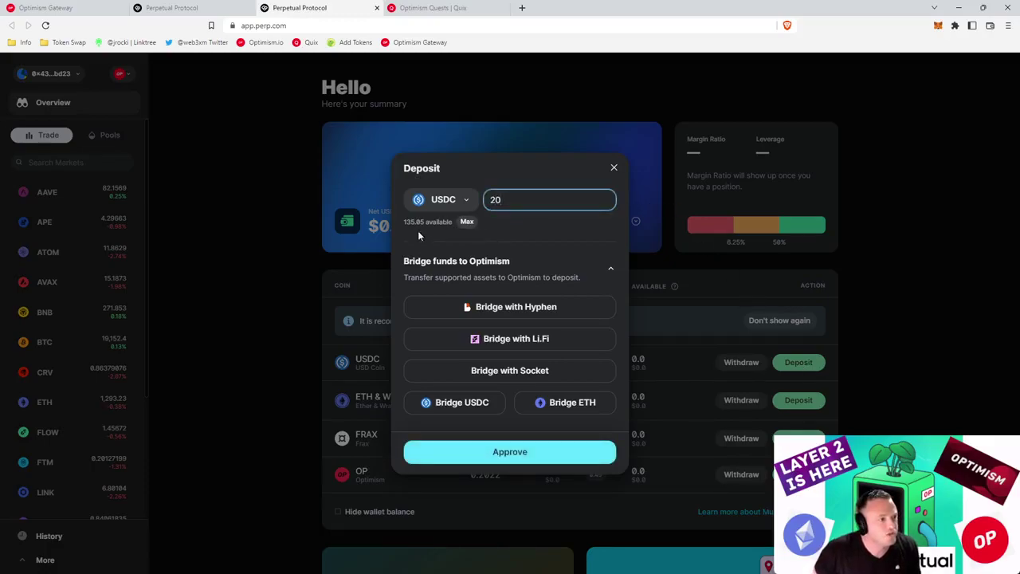
left_click(515, 452)
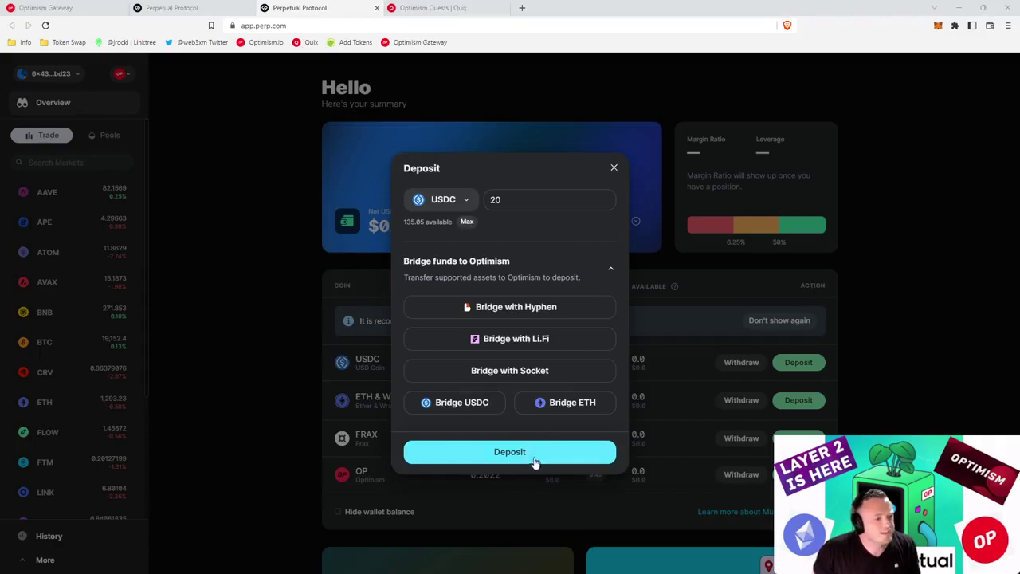
left_click(525, 453)
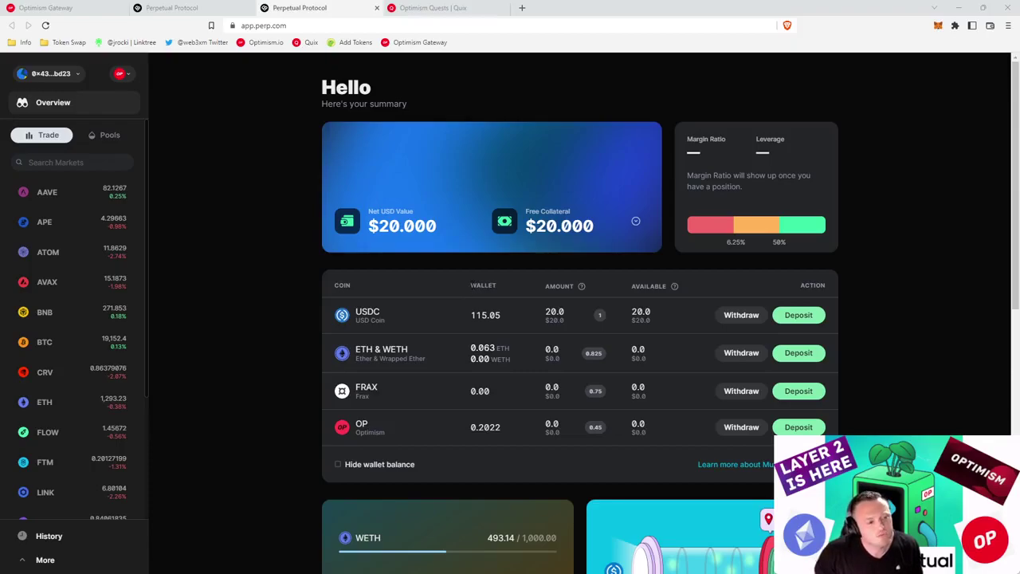
- Enter a 101 USD ETH market long, within the $200 buying power
left_click_drag(471, 316, 503, 325)
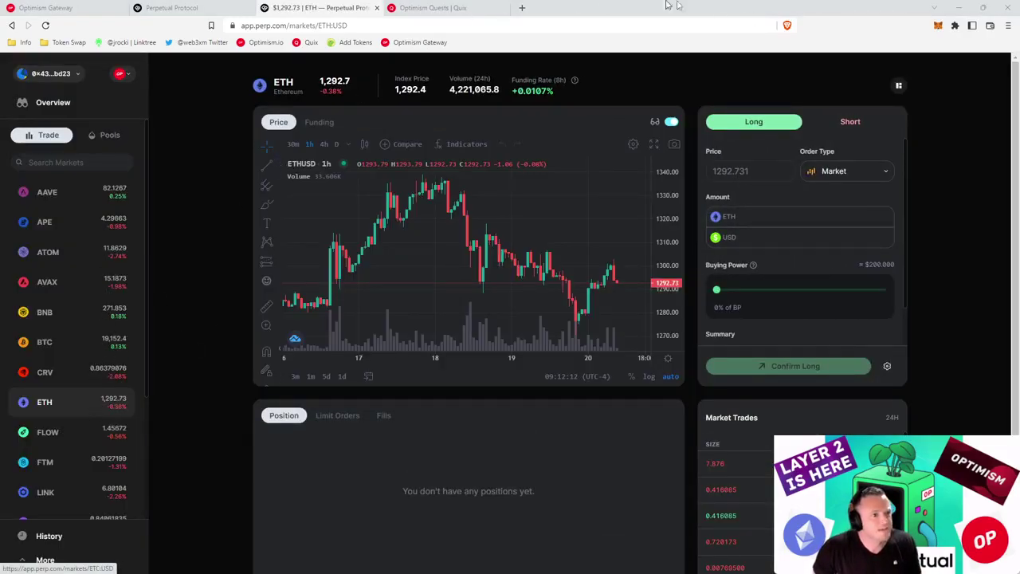
left_click(753, 237)
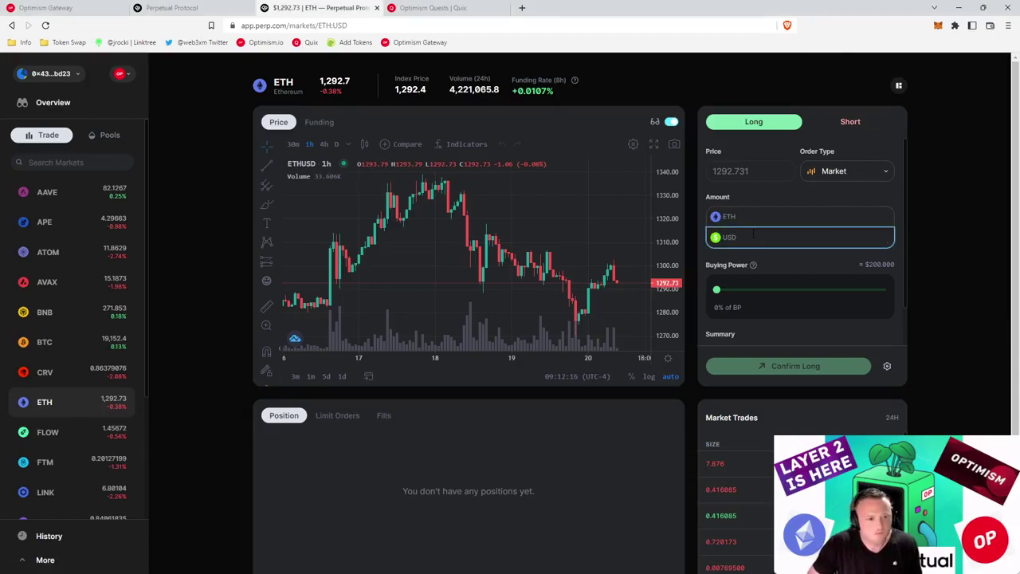
type("101")
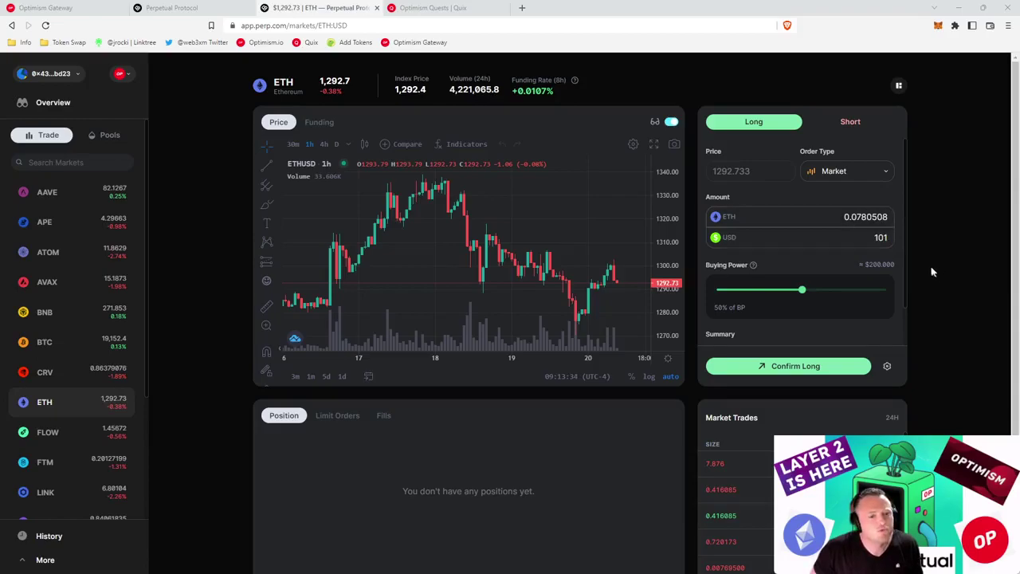
mouse_move(801, 289)
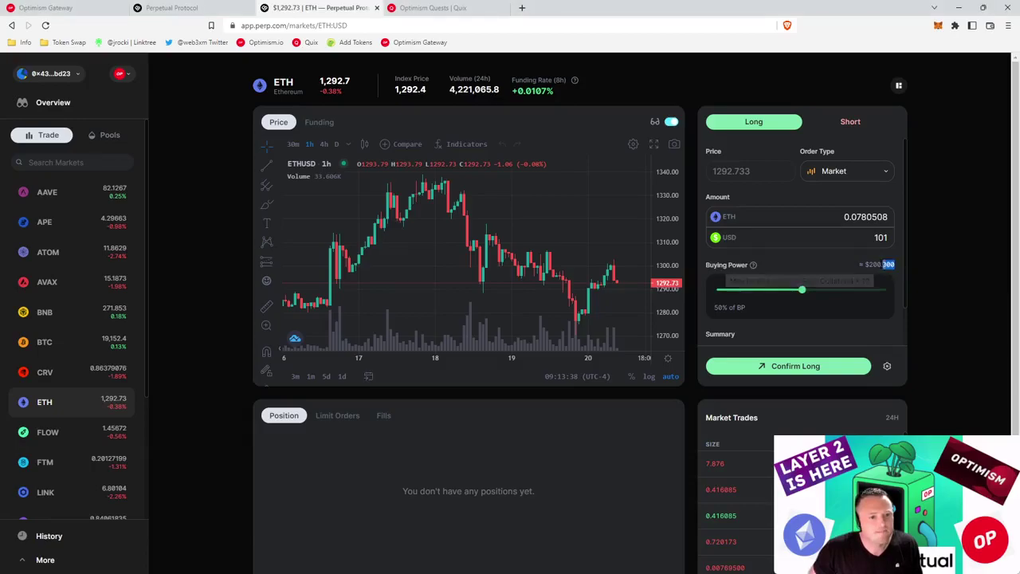
left_click_drag(895, 265, 863, 264)
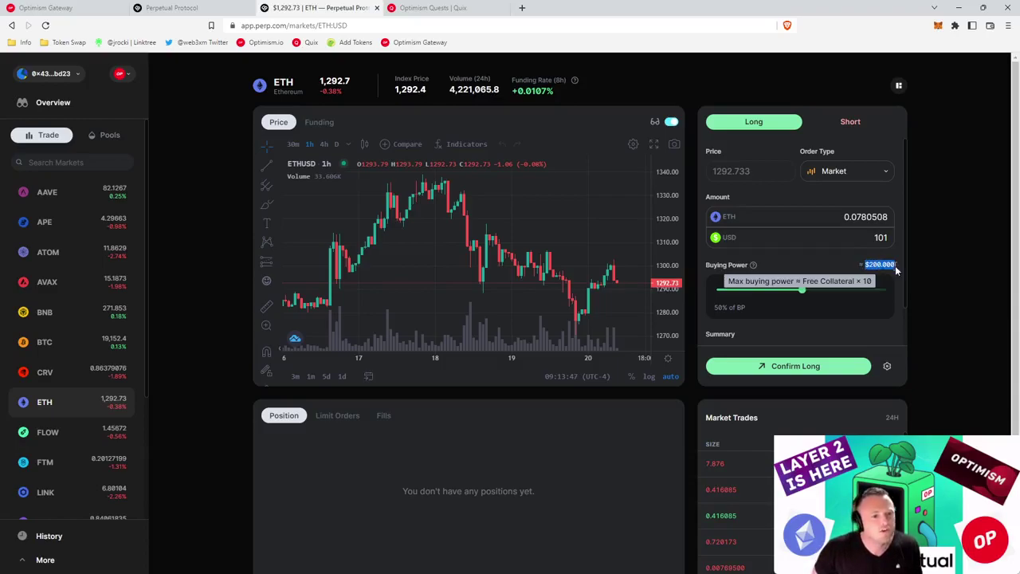
- Confirm the ETH long and review the 5x position's liquidation price near 1,106.97
left_click(801, 365)
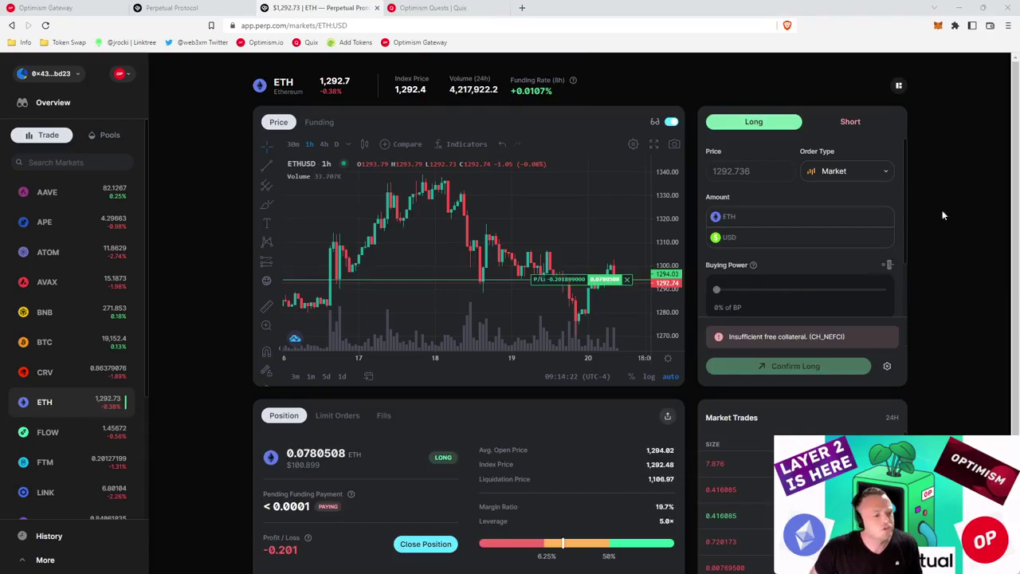
scroll(468, 348, "down", 2)
scroll(418, 437, "down", 1)
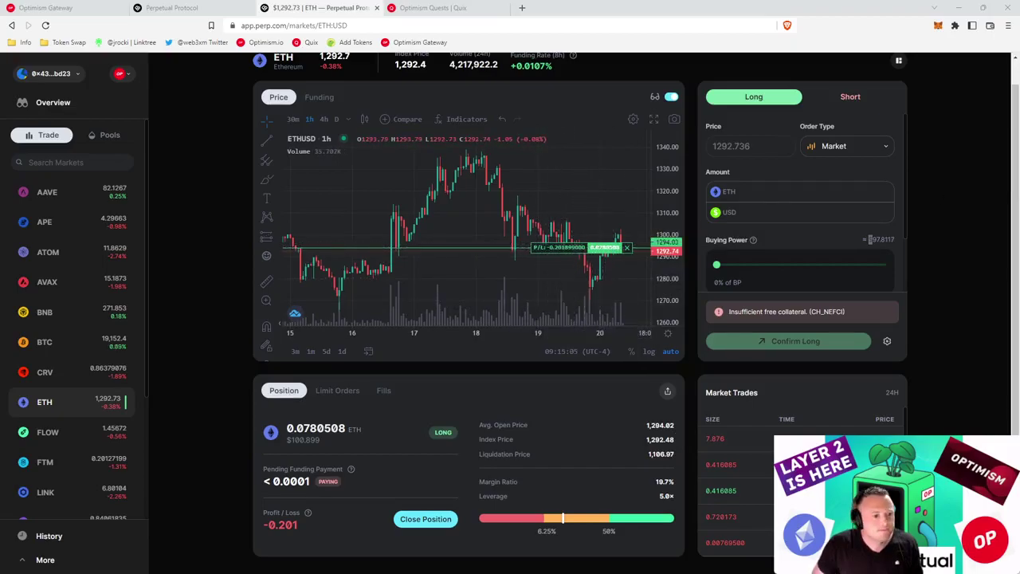
left_click_drag(479, 454, 679, 458)
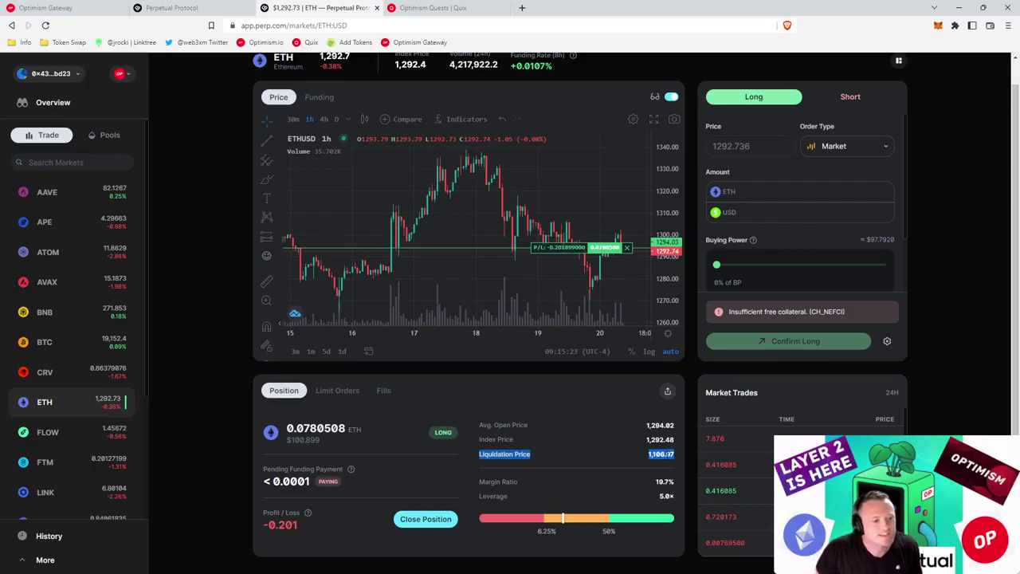
left_click(664, 456)
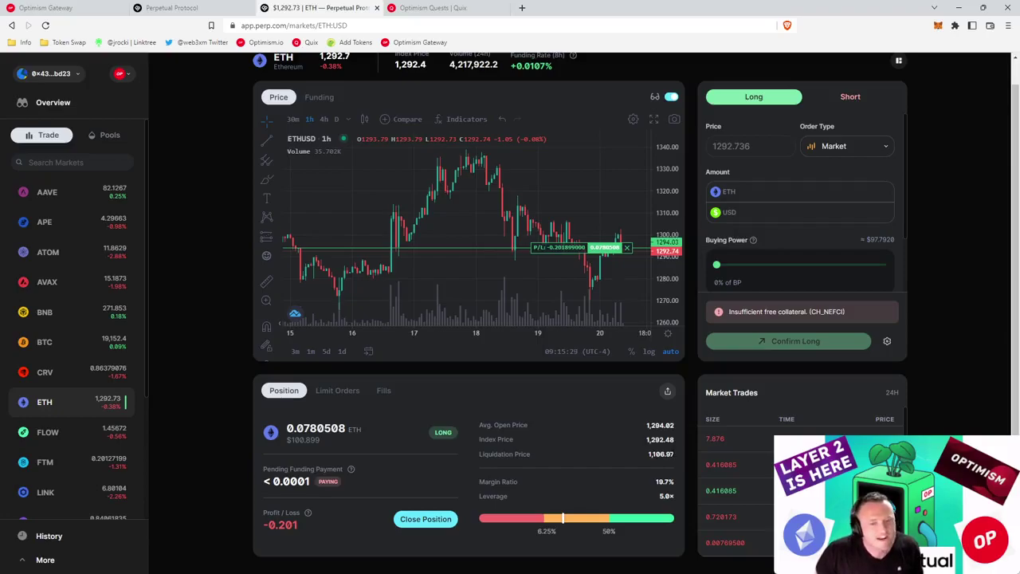
- Close the ETH long position and return to the perp.com landing page
left_click(425, 519)
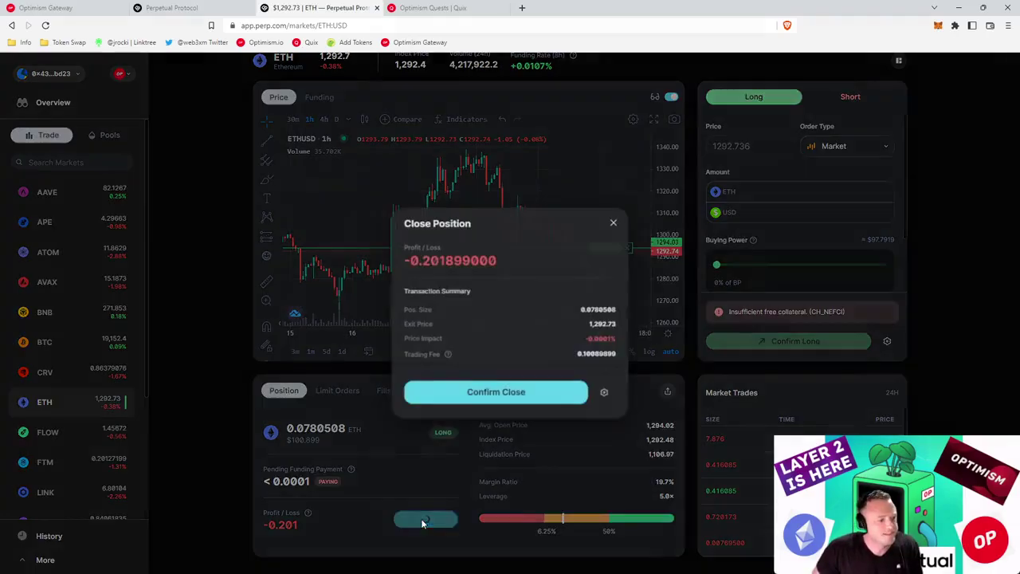
left_click(490, 398)
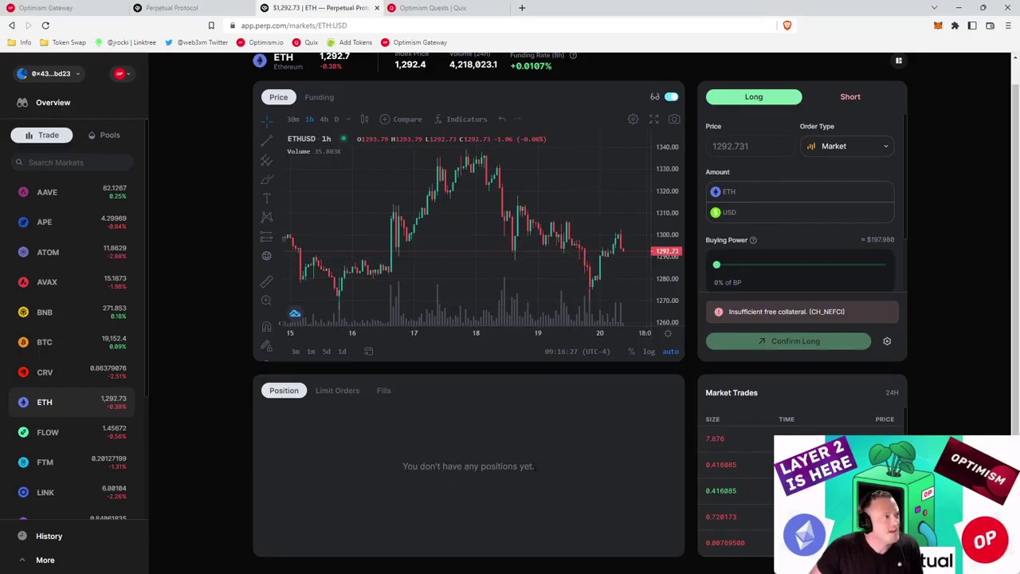
left_click(214, 8)
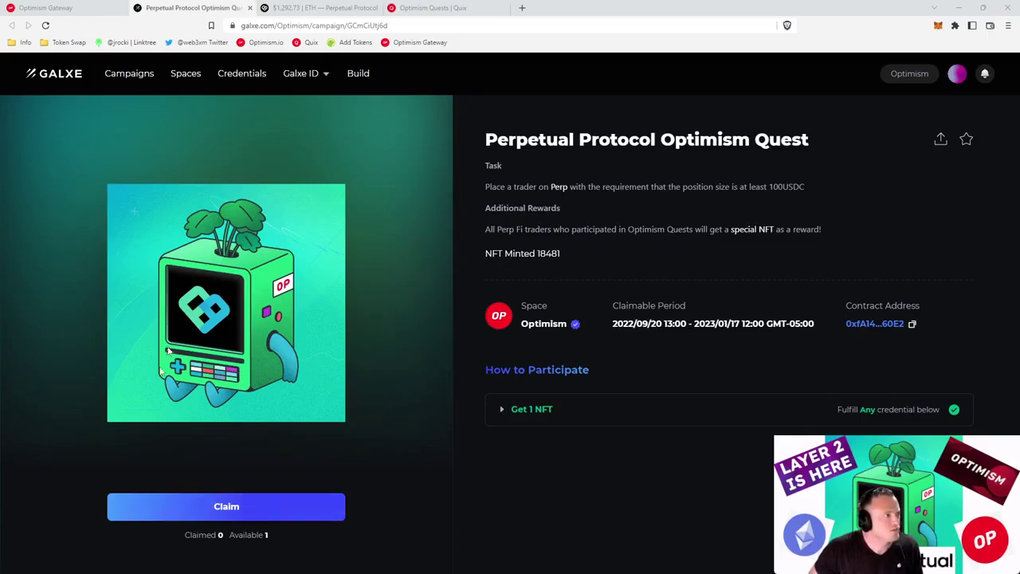
- Claim the Perpetual Protocol Optimism Quest NFT on Galxe
left_click(267, 512)
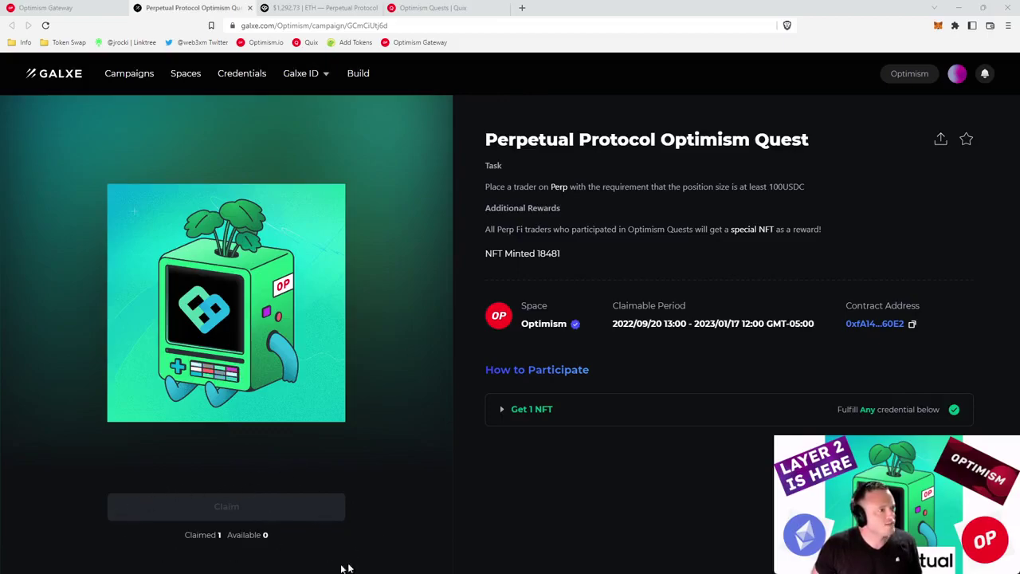
left_click(435, 8)
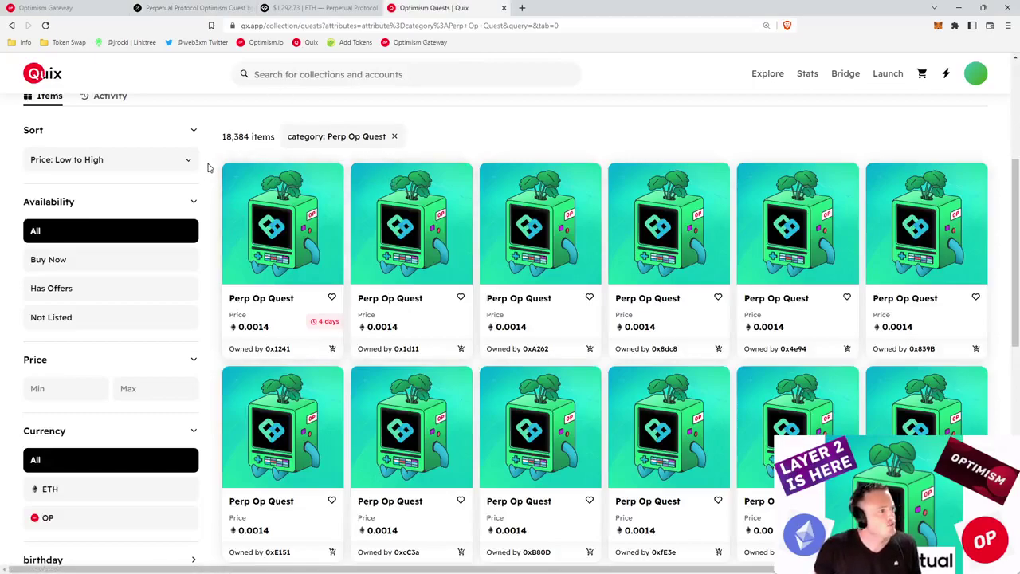
- Scroll the Quix Optimism Quests listings and reveal the Perp Op Quest category filter
scroll(207, 167, "up", 3)
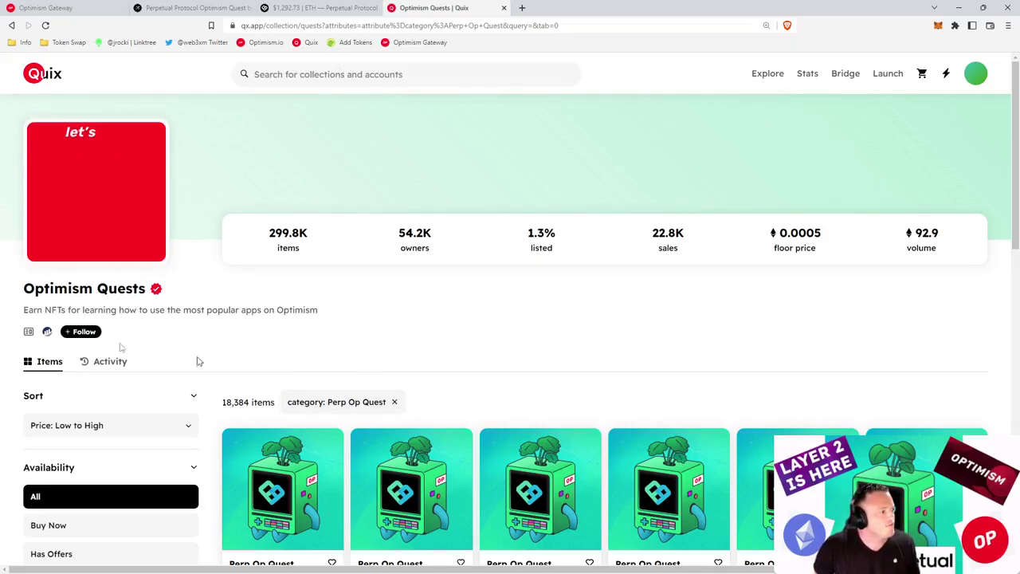
scroll(125, 282, "down", 2)
scroll(135, 428, "down", 2)
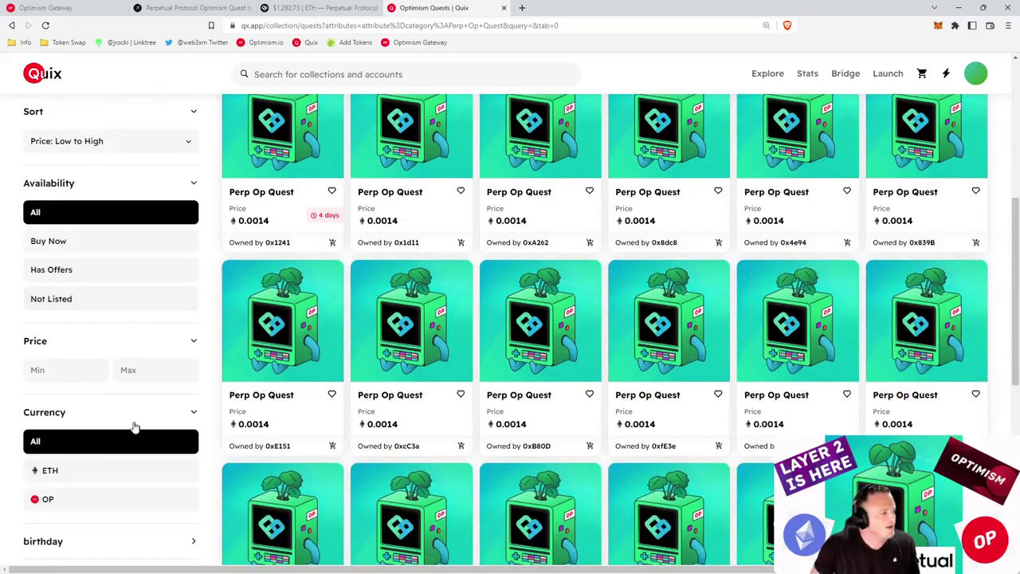
scroll(135, 428, "down", 2)
scroll(130, 412, "down", 5)
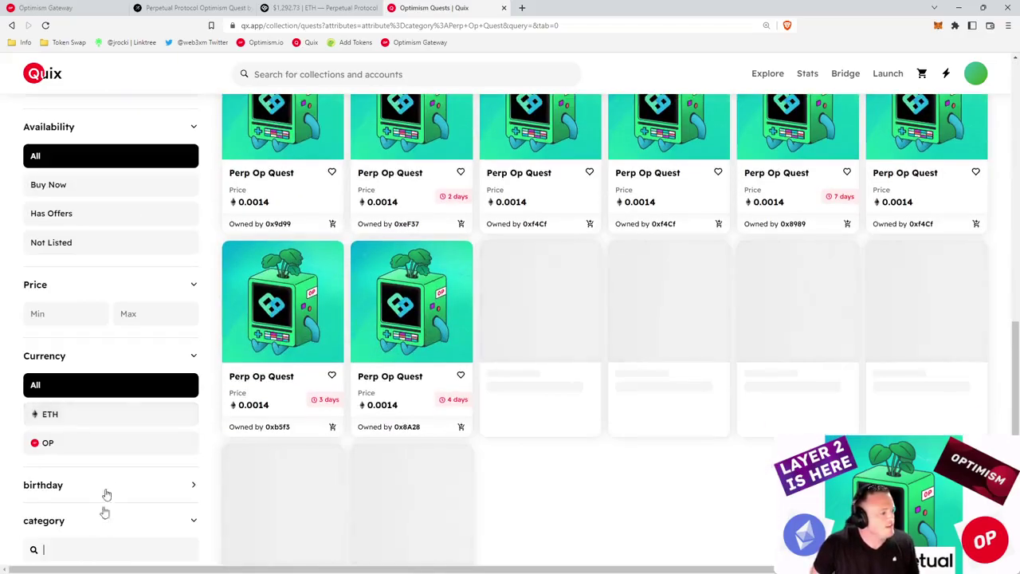
scroll(104, 512, "down", 3)
left_click(28, 415)
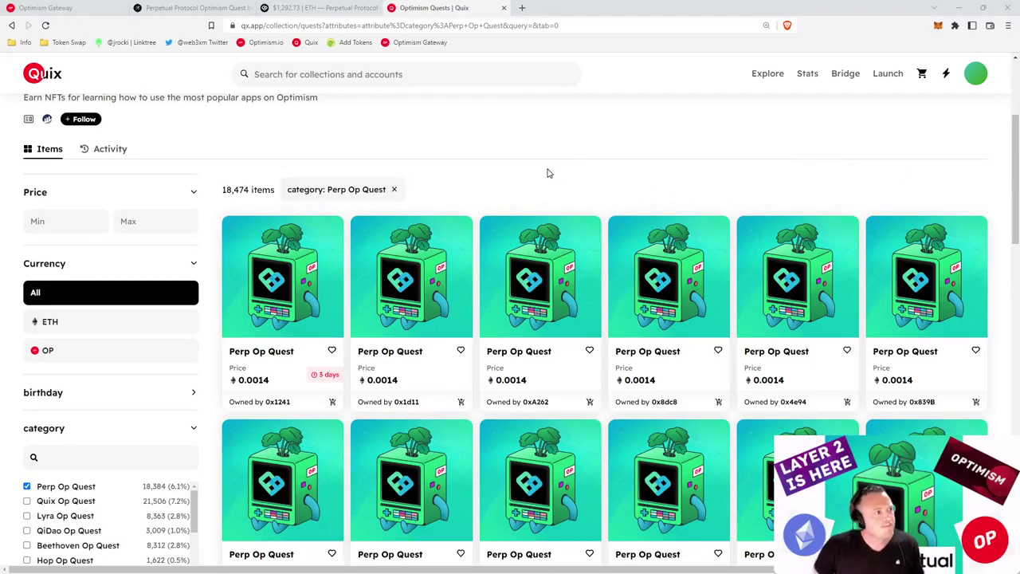
left_click(331, 7)
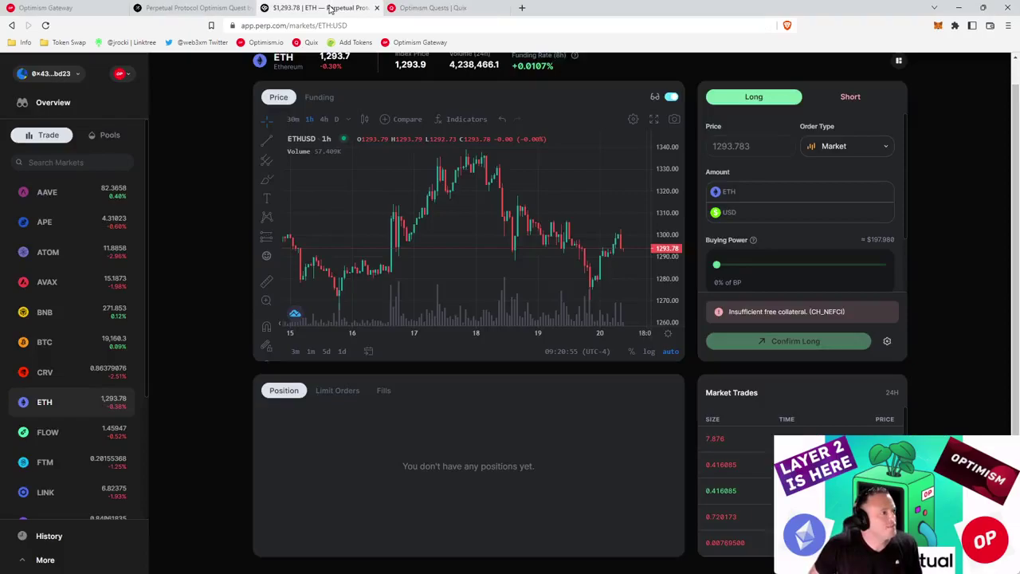
scroll(159, 232, "up", 1)
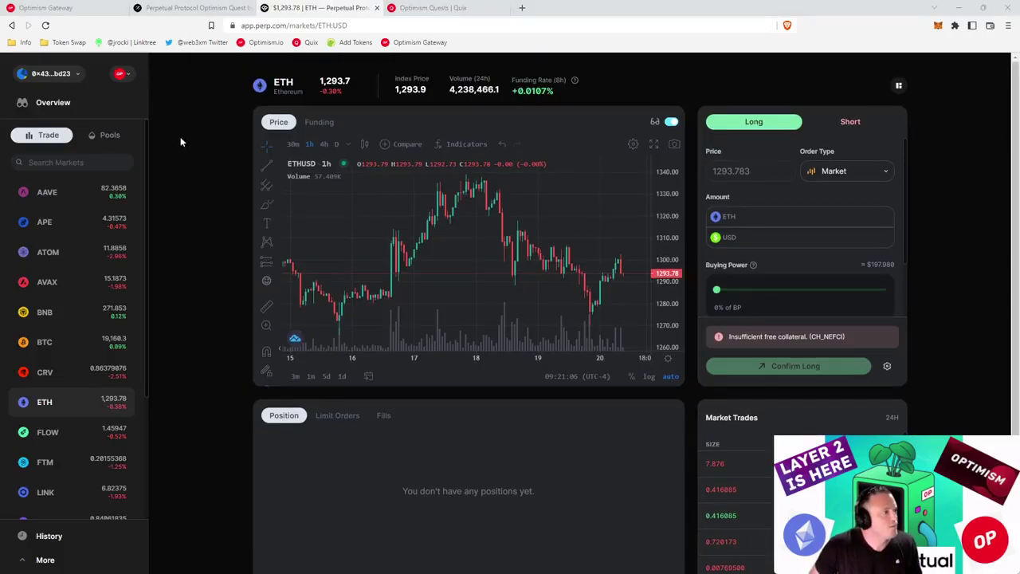
left_click(50, 105)
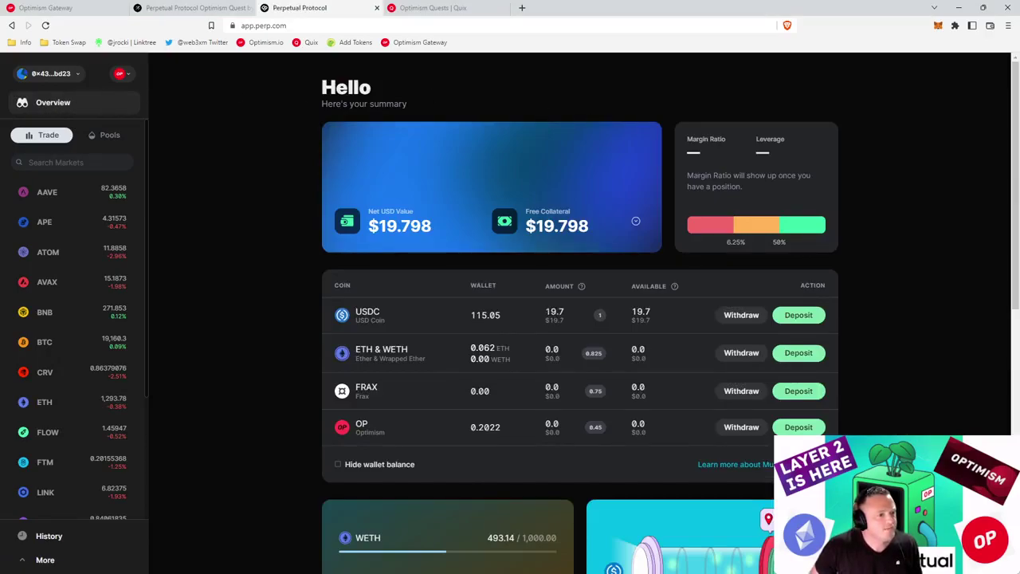
double_click(572, 318)
mouse_move(568, 318)
left_mouse_down()
mouse_move(519, 319)
mouse_move(549, 313)
left_mouse_up()
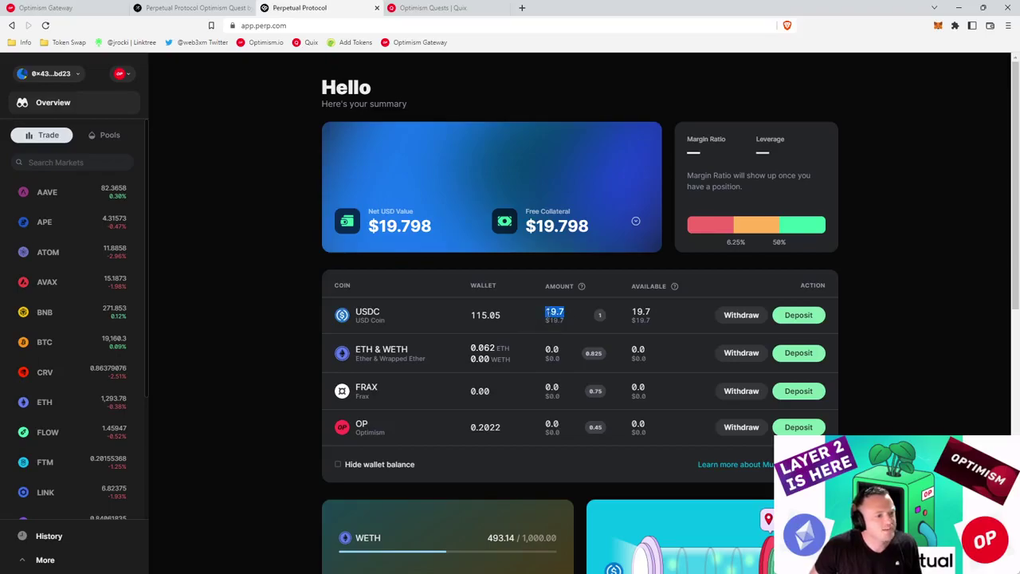
left_click(550, 314)
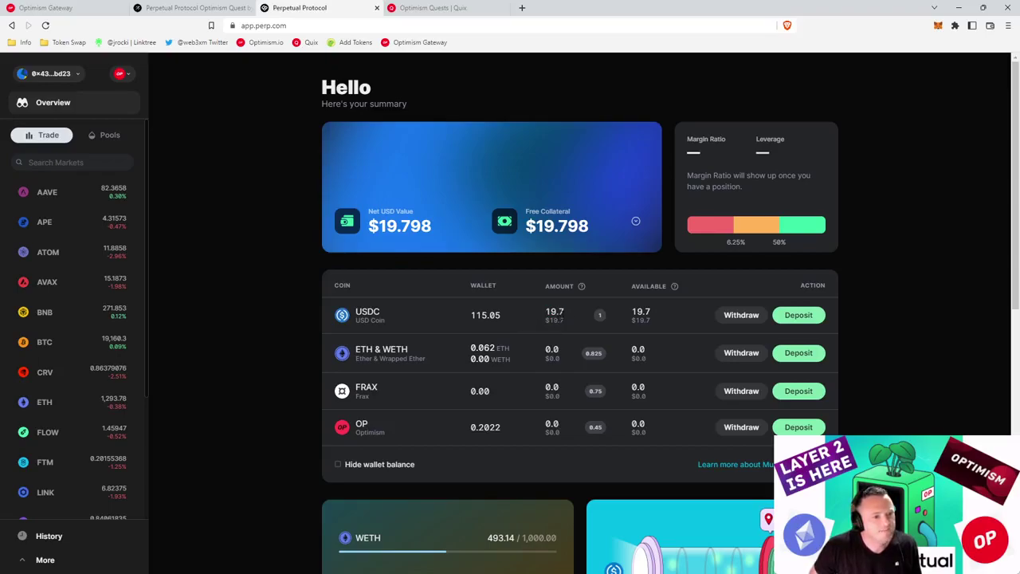
- Withdraw all USDC collateral, leaving 134.85 USDC in the wallet, then bring up Optimism Quests
left_click(744, 317)
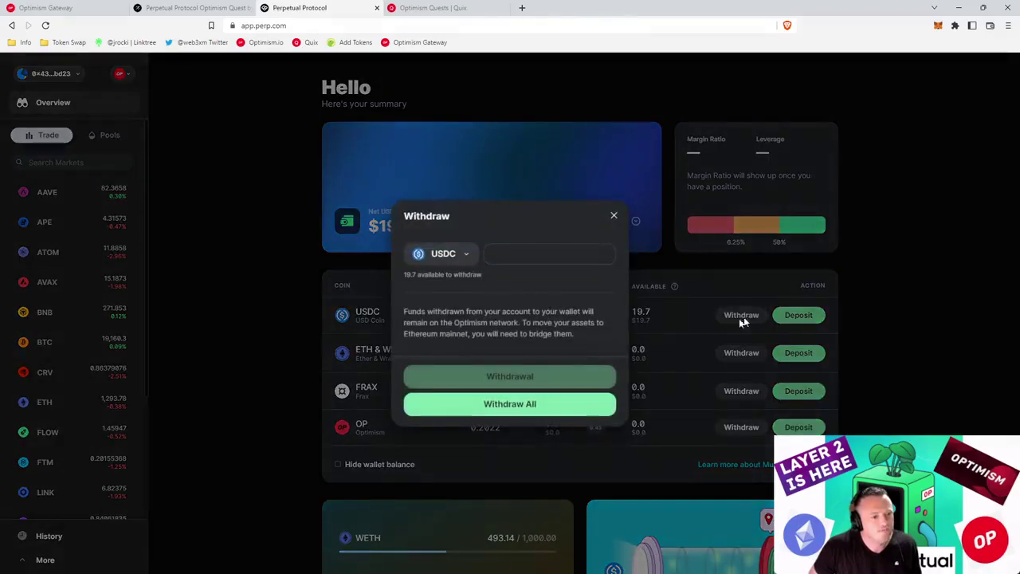
left_click(501, 407)
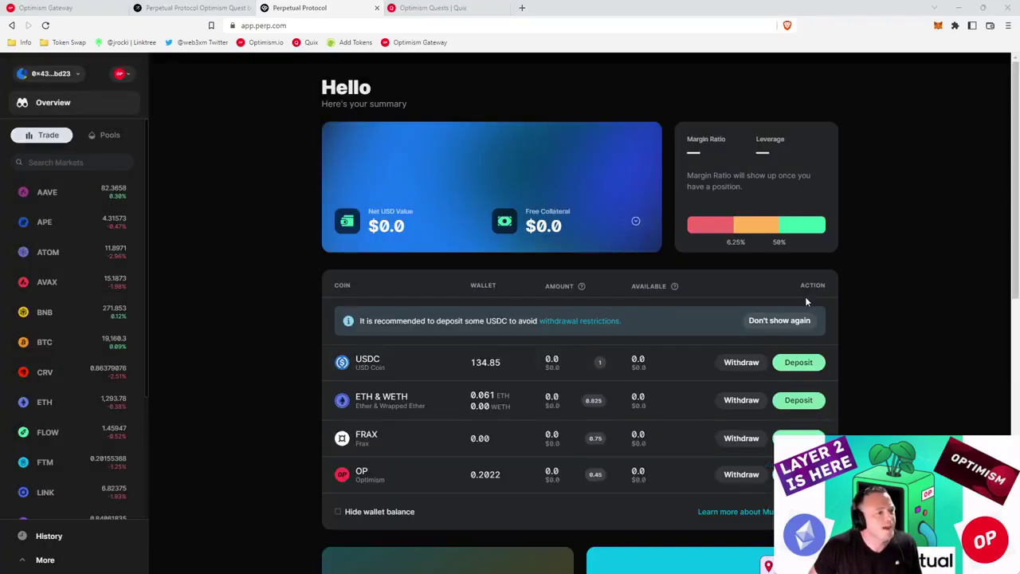
double_click(486, 363)
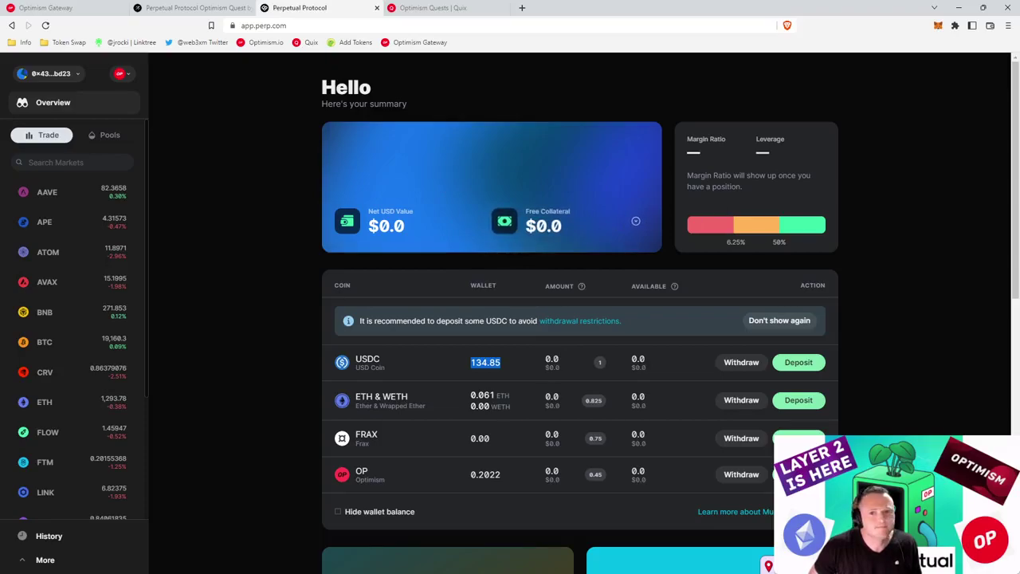
key("ctrl+1")
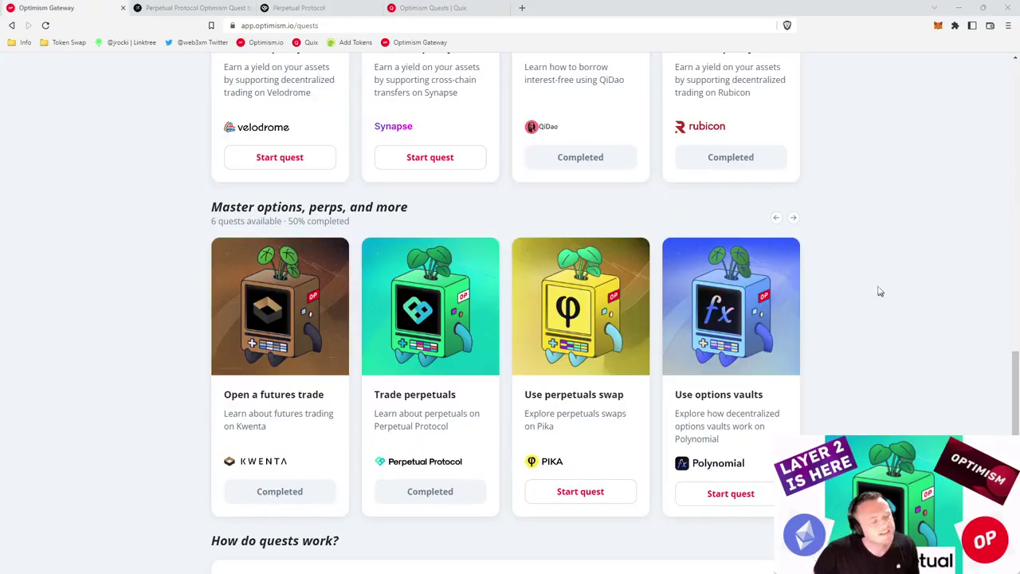